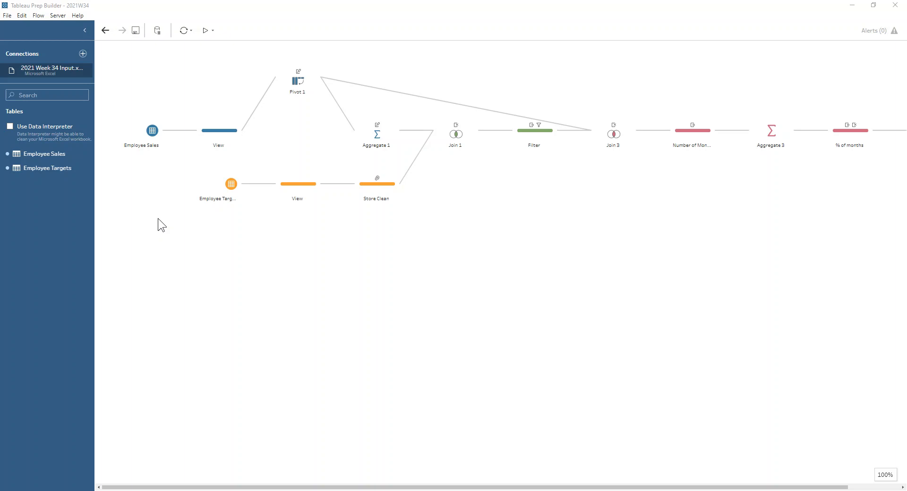
- Review the Employee Sales branch from its View step in profile view, through Pivot 1, to Aggregate 1
left_click(211, 131)
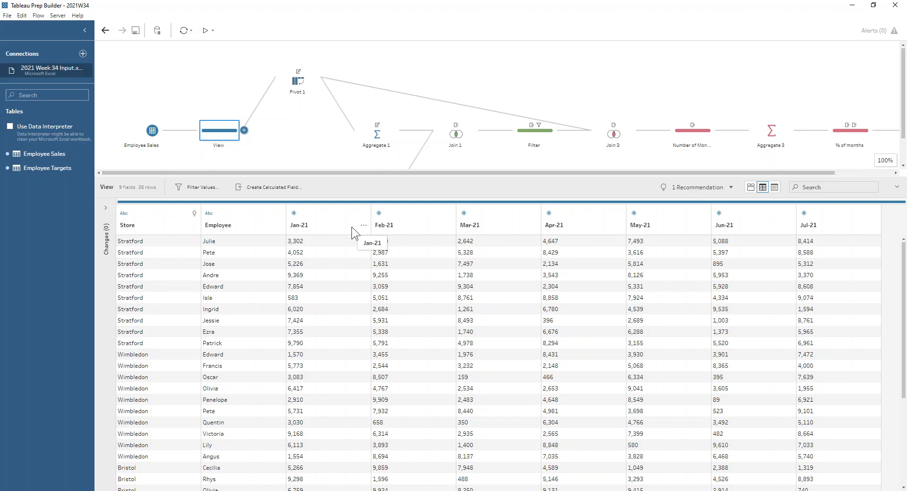
left_click(748, 191)
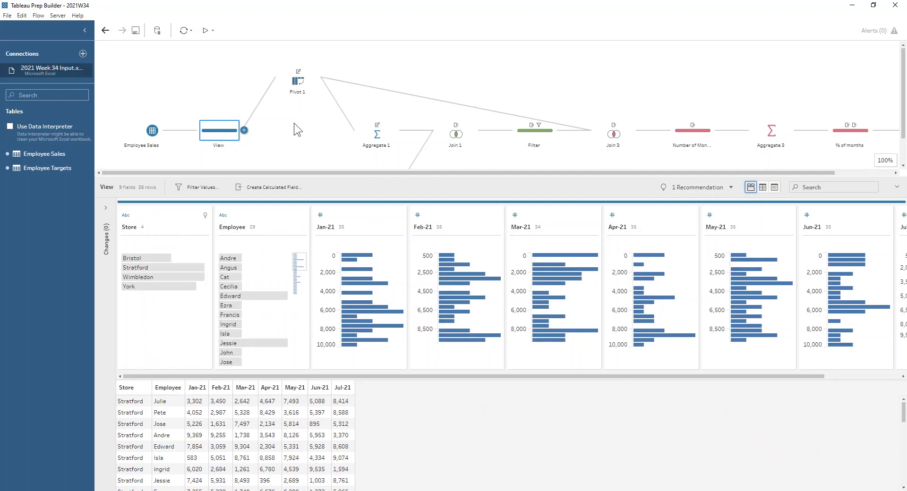
left_click(296, 81)
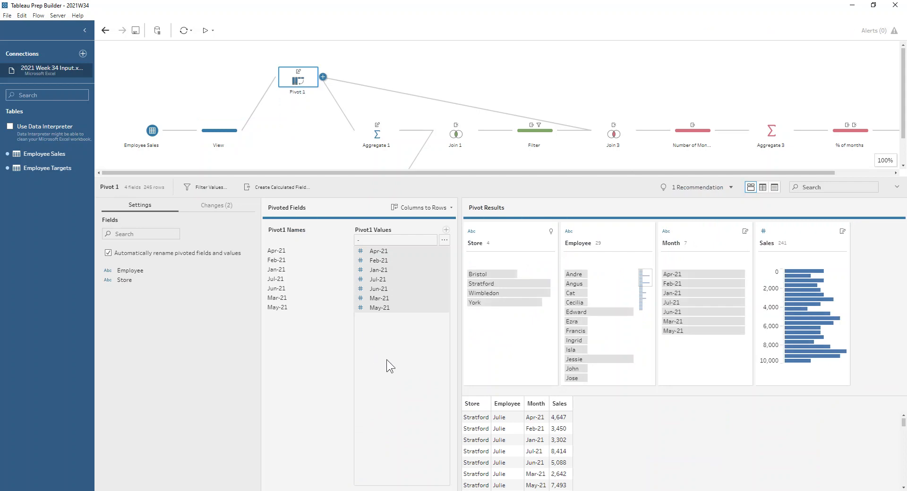
left_click(369, 242)
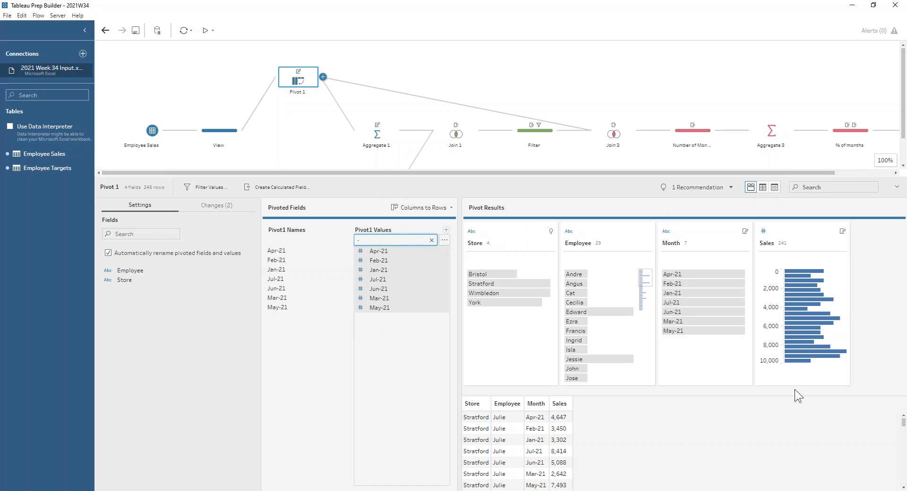
left_click(378, 140)
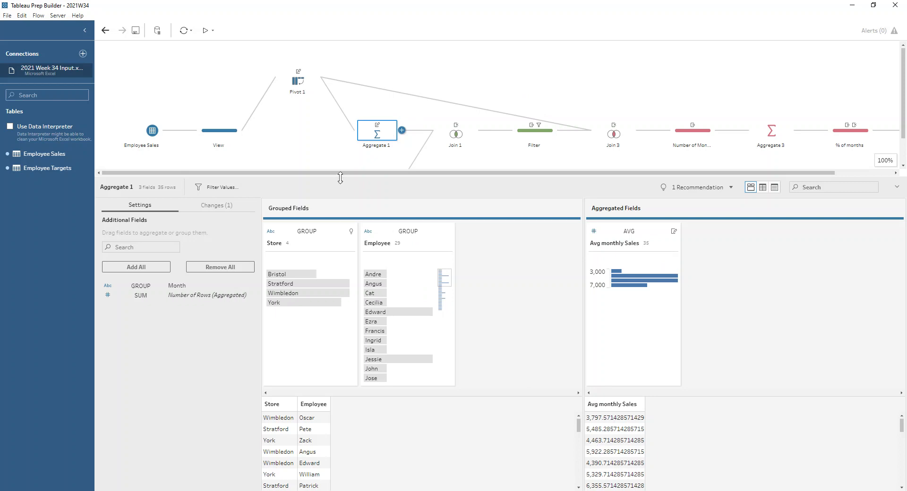
- Compare the Store values in the Employee Targets View step with those in Store Clean
left_click_drag(340, 178, 339, 223)
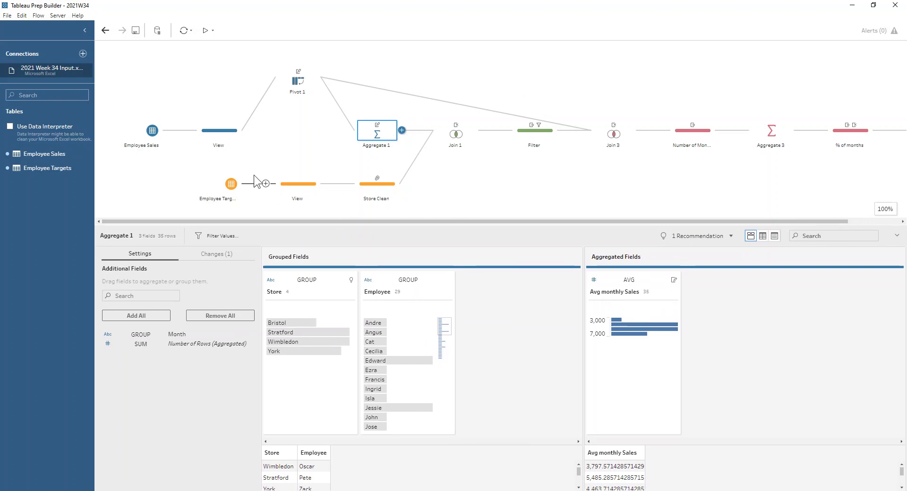
left_click(304, 181)
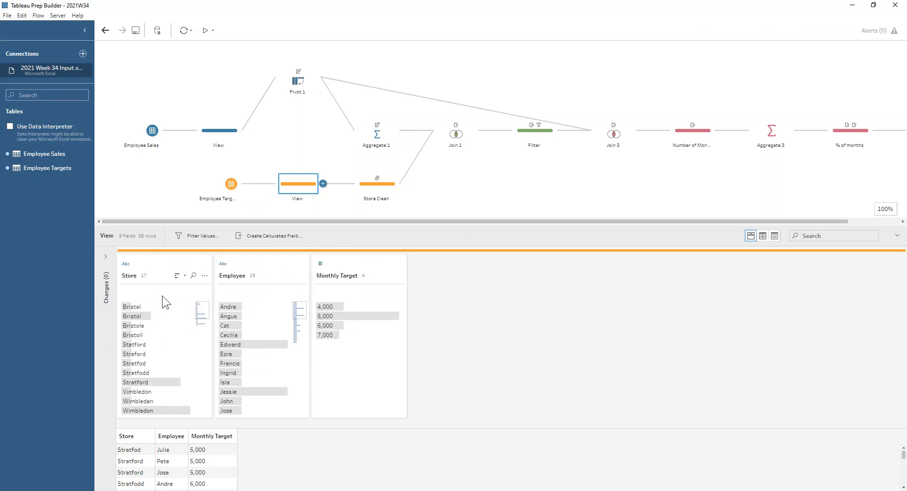
left_click(369, 185)
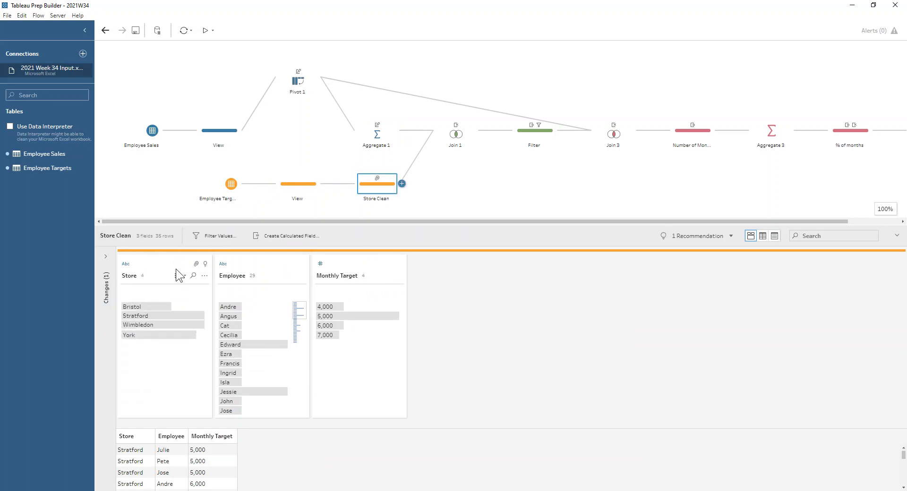
- Try grouping the Store values by spelling in the Employee Targets View step, and remove that change again
left_click(294, 181)
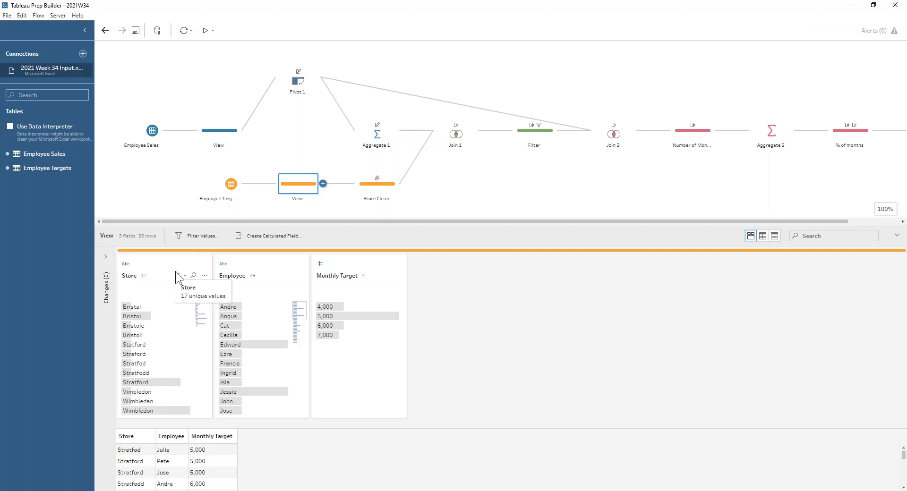
left_click(203, 276)
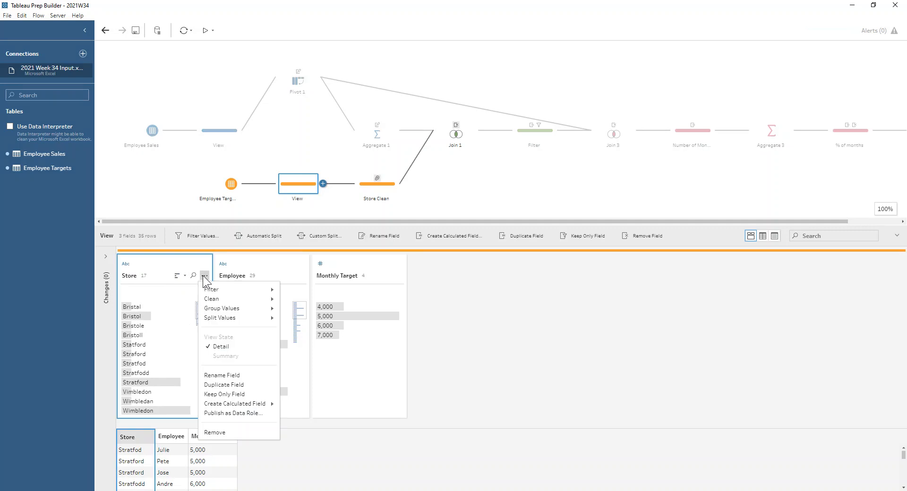
mouse_move(258, 309)
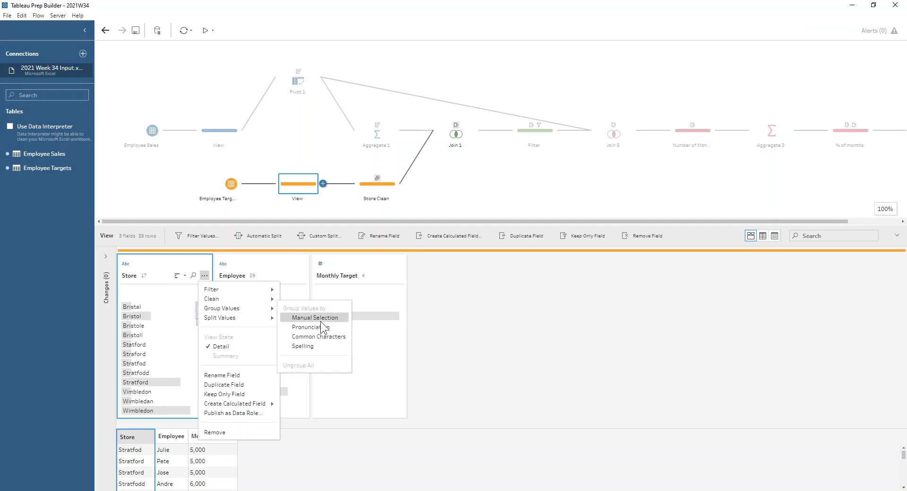
left_click(333, 346)
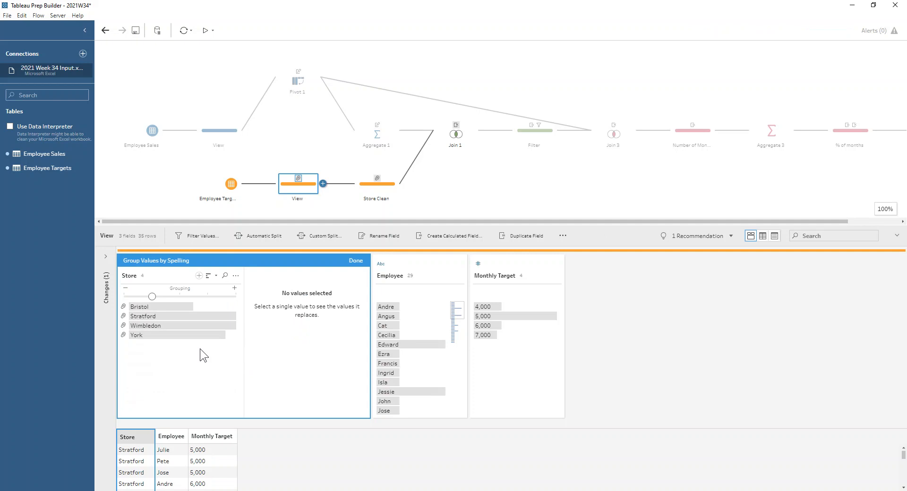
left_click(357, 260)
left_click(104, 258)
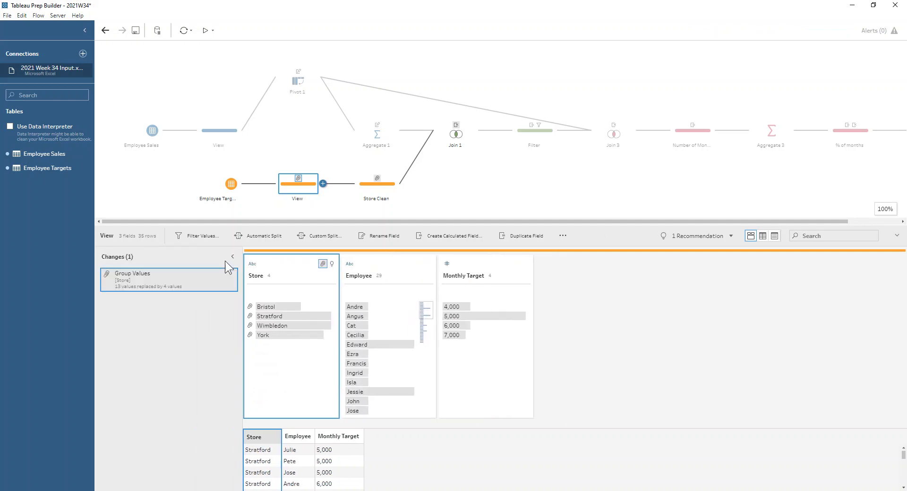
left_click(232, 274)
- Check the Store Clean step and examine the Employee and Store join clauses and results of Join 1
left_click(367, 189)
left_click(232, 257)
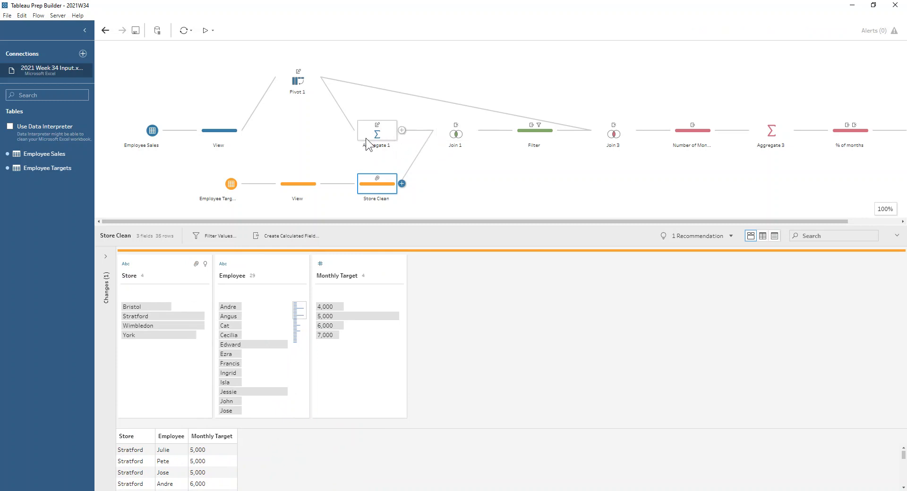
left_click(454, 136)
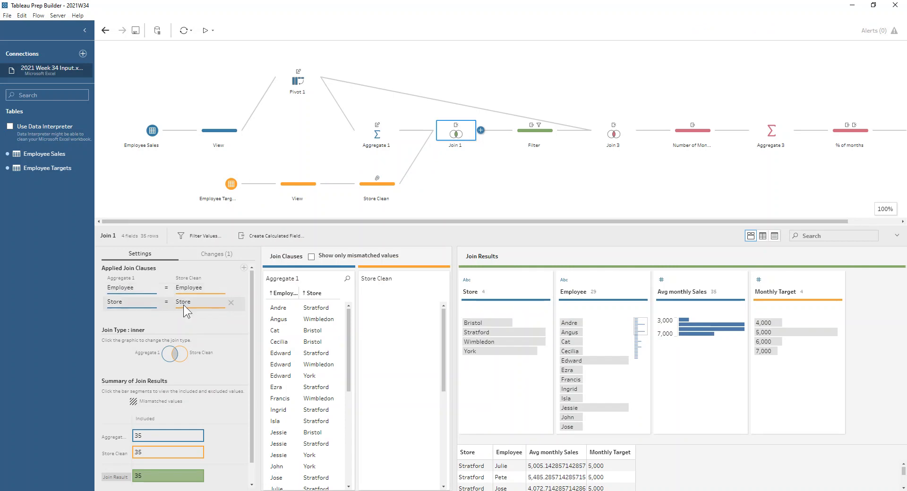
mouse_move(184, 482)
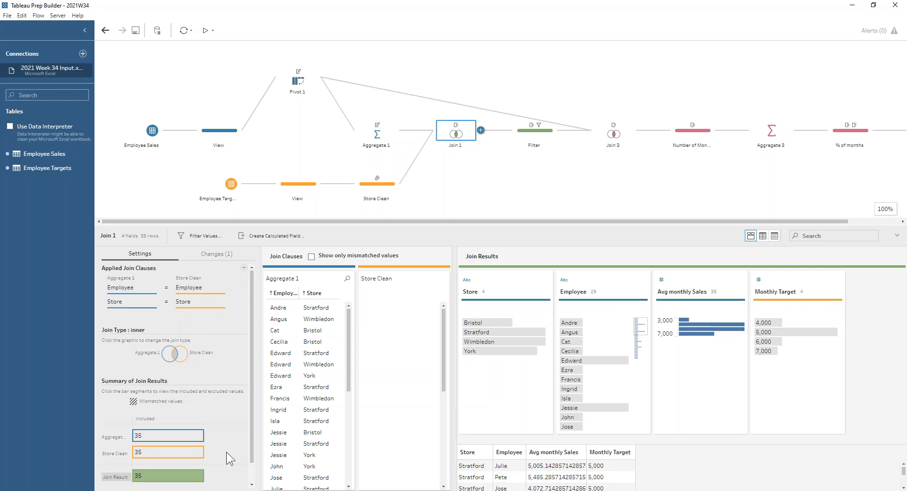
- Inspect the Filter step's formula comparing Avg monthly Sales with 90% of the Monthly Target and its rounding calculation
left_click(542, 132)
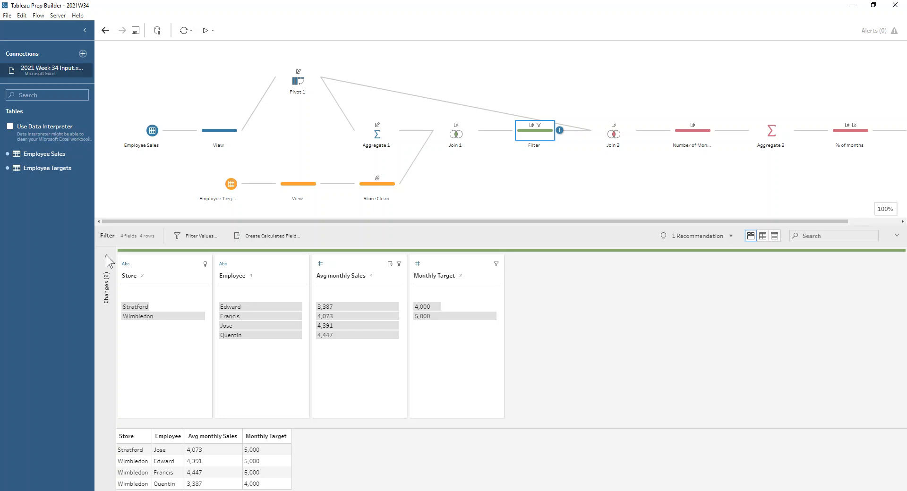
left_click(106, 254)
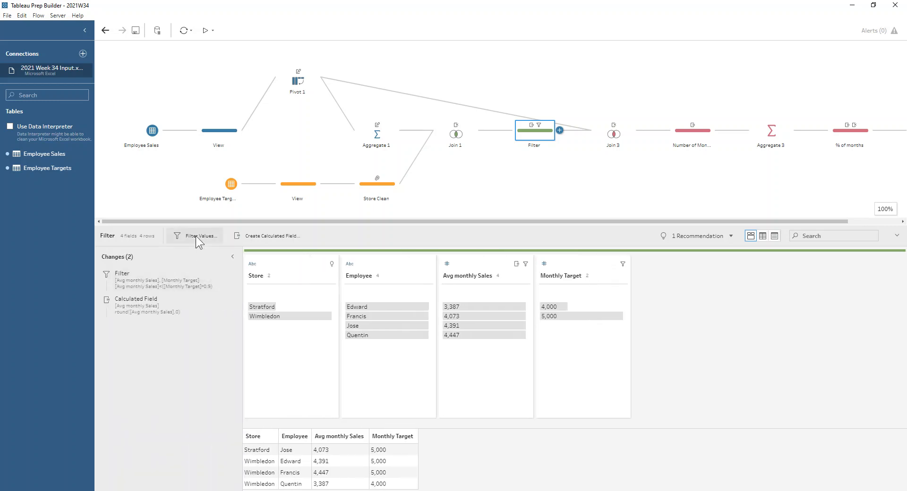
left_click(222, 274)
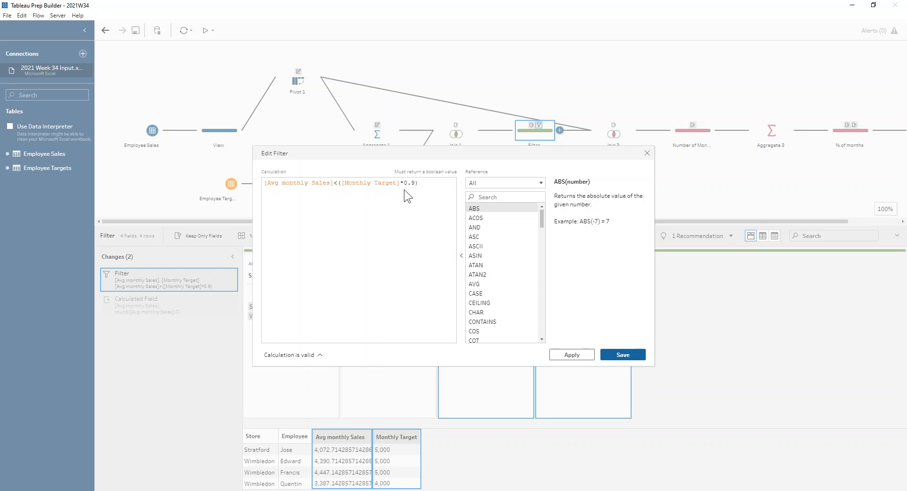
left_click(647, 153)
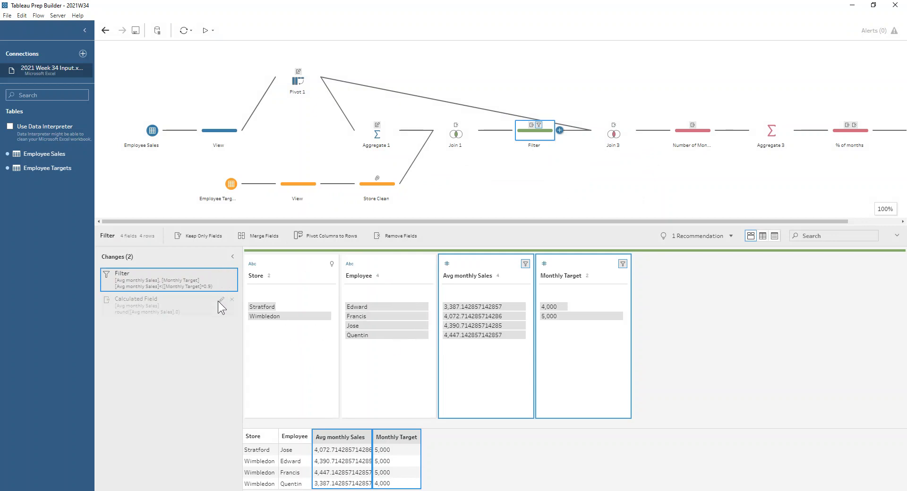
left_click(174, 308)
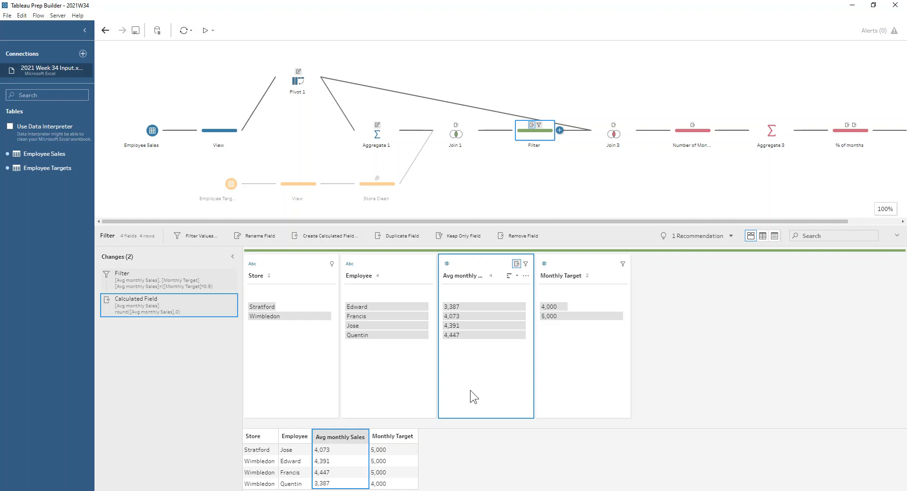
left_click(232, 256)
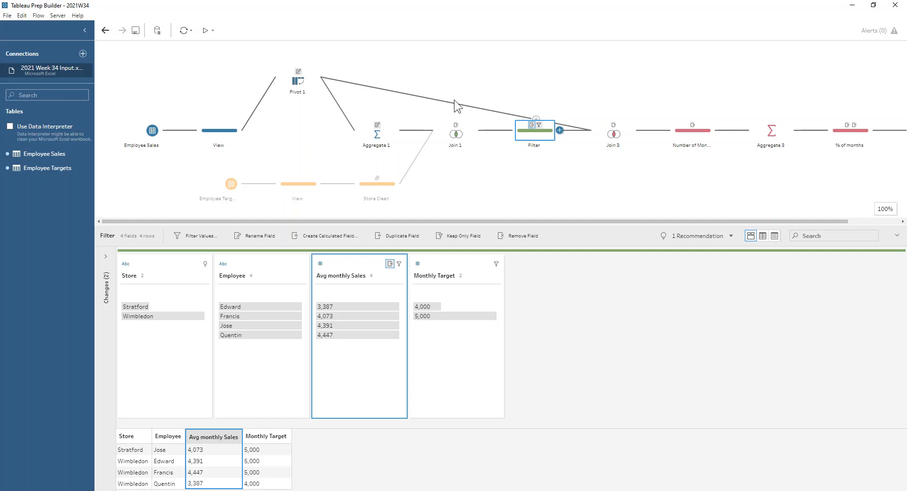
- Examine Join 3's clauses between Pivot 1 and Filter and its summary of join results
left_click(612, 136)
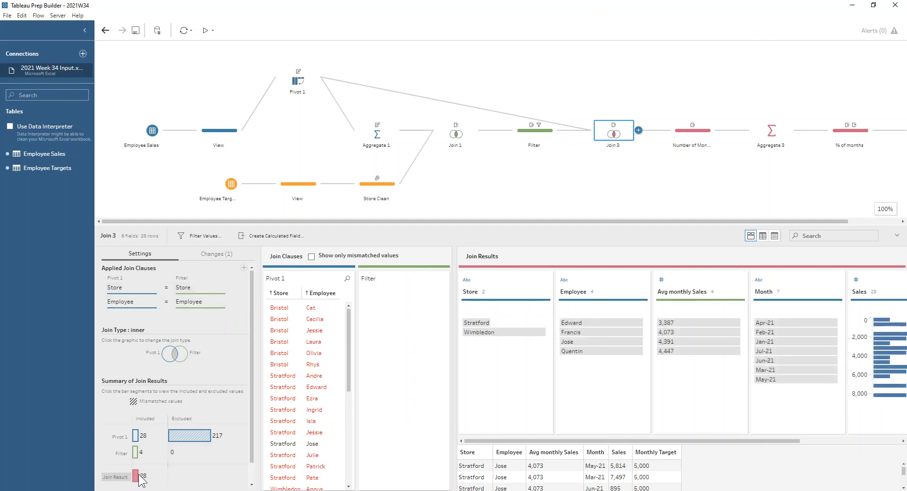
mouse_move(140, 481)
mouse_move(136, 456)
- Inspect the Met Target? calculated field in the Number of Months employee met target step
left_click(690, 138)
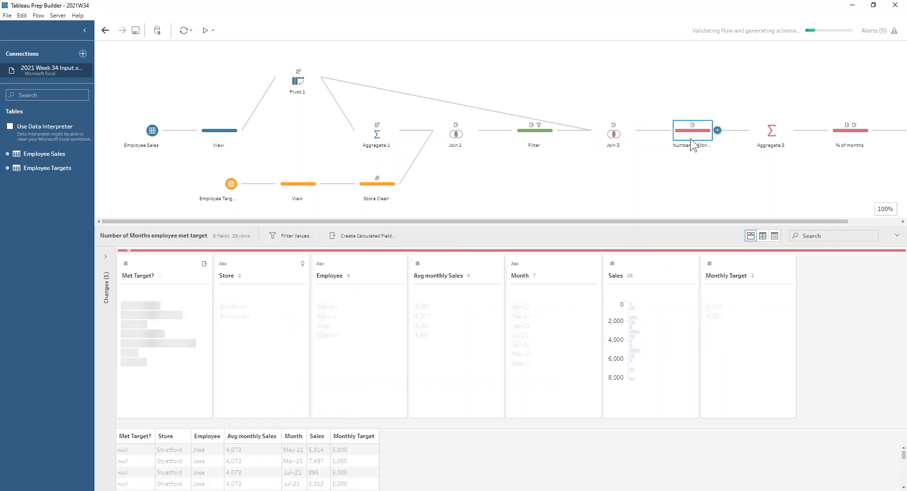
left_click(106, 257)
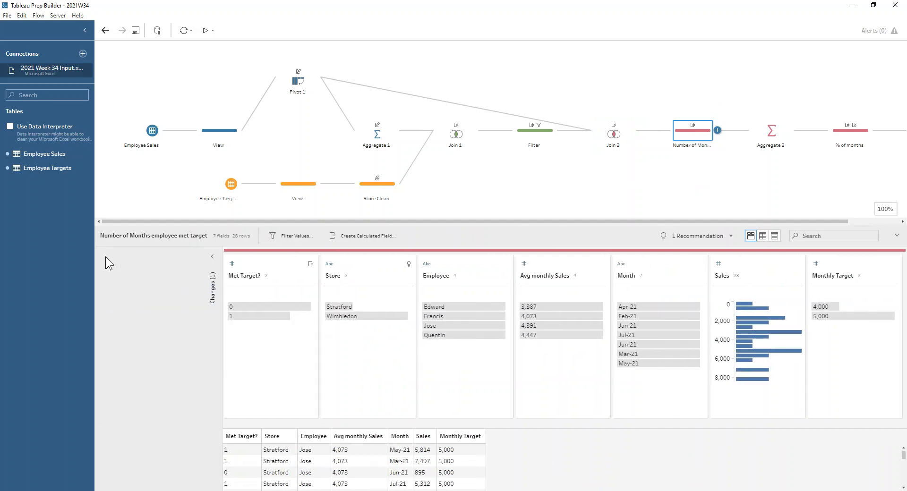
left_click(221, 275)
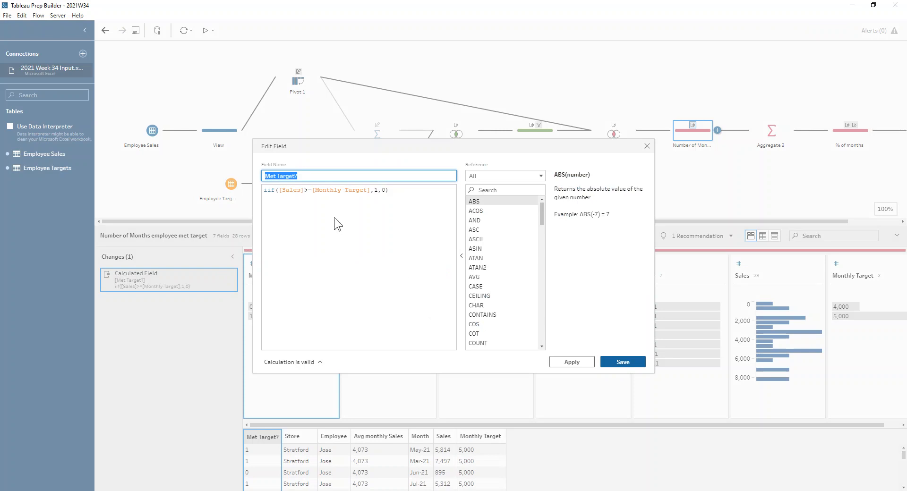
left_click(273, 190)
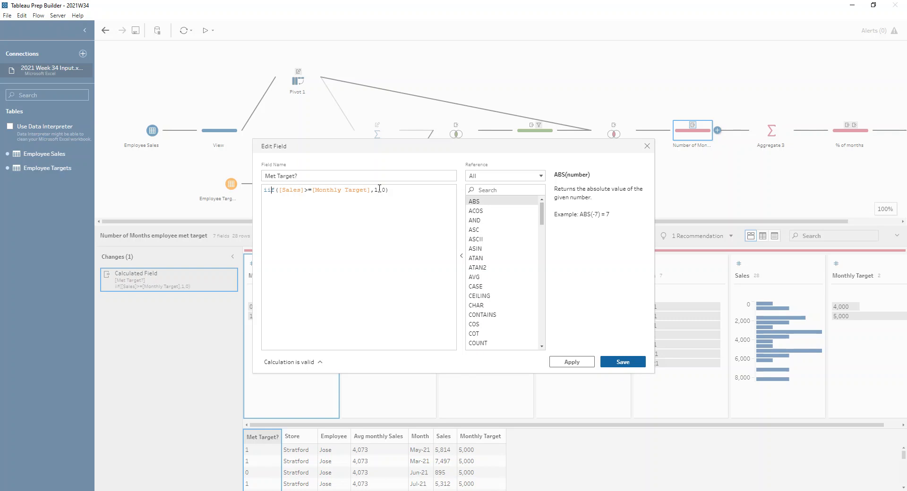
left_click(647, 146)
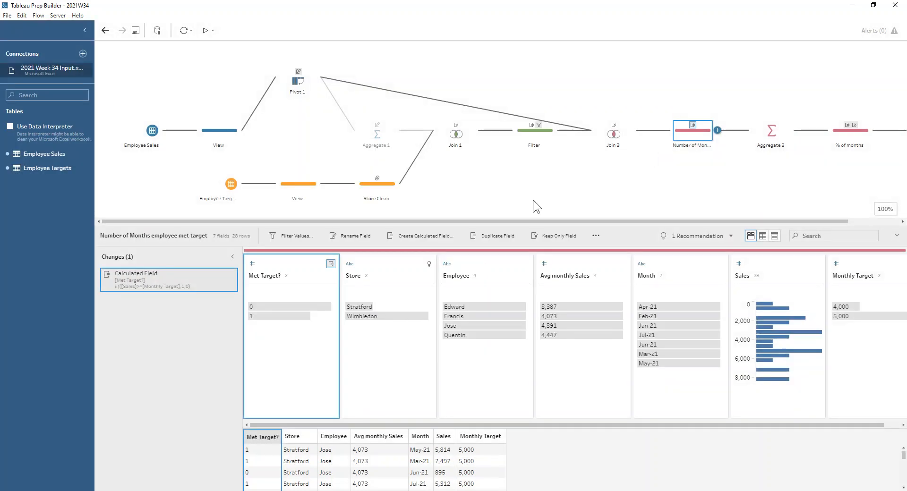
- Review Aggregate 3's grouped and aggregated fields, including the row where the Met Target? sum is 2
left_click(761, 133)
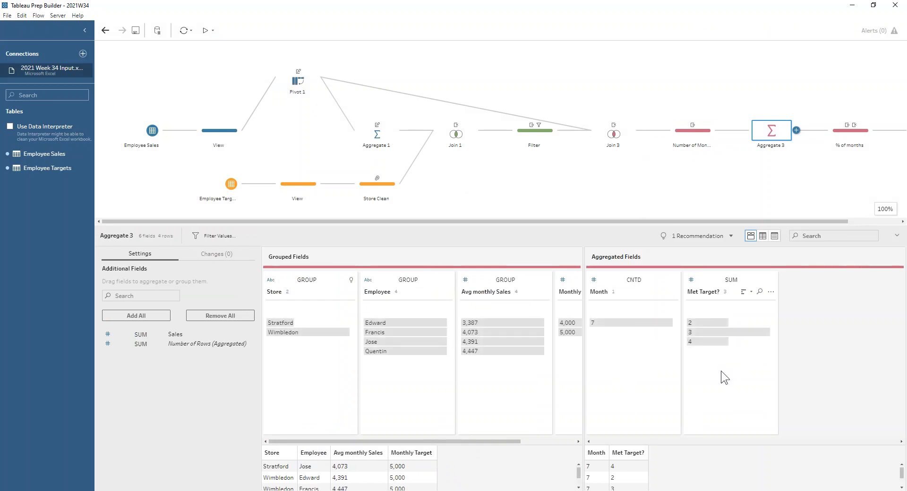
left_click(712, 320)
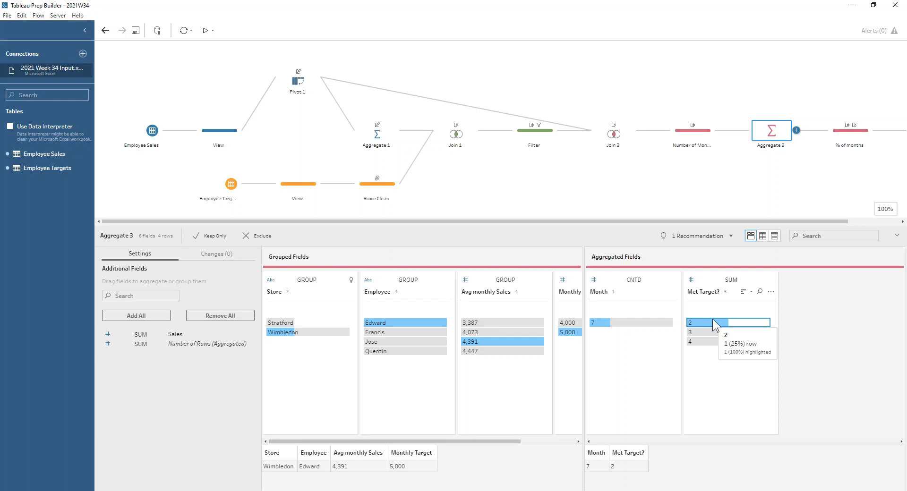
left_click(713, 320)
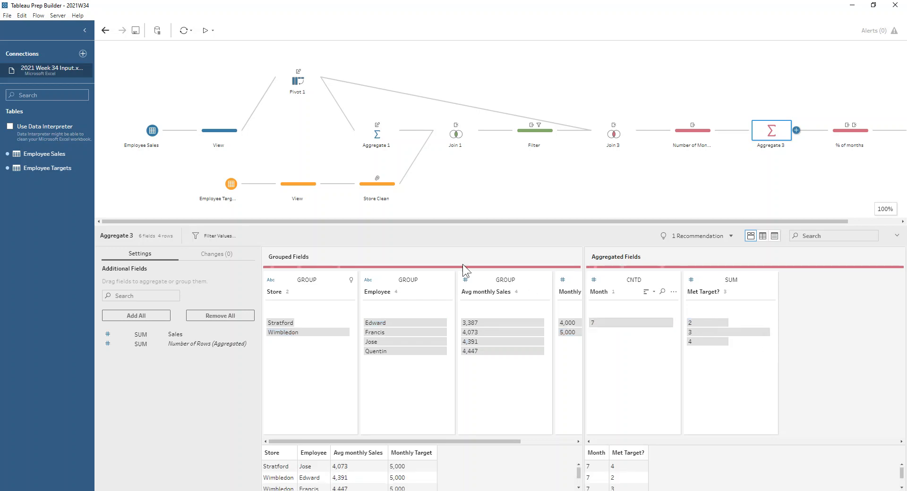
left_click_drag(424, 444, 497, 444)
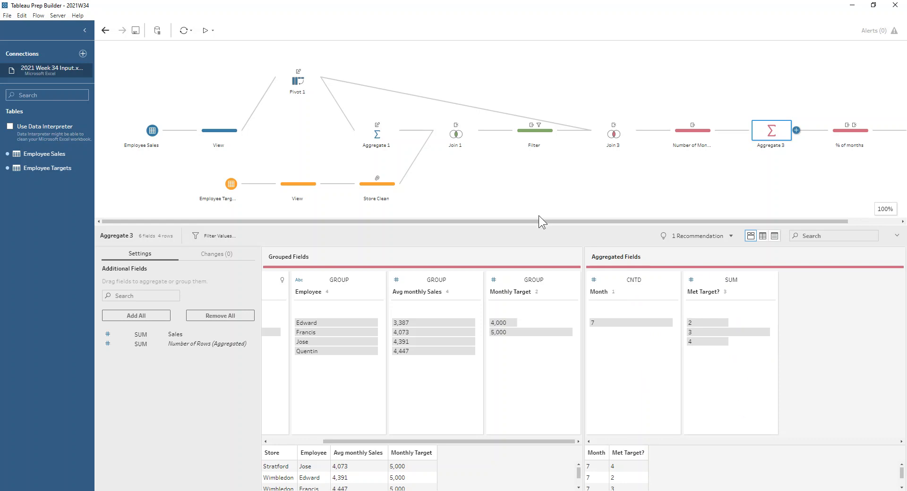
- Inspect the % of months target met formula and the Remove Fields change in the % of months step
scroll(540, 219, "right", 3)
left_click(807, 137)
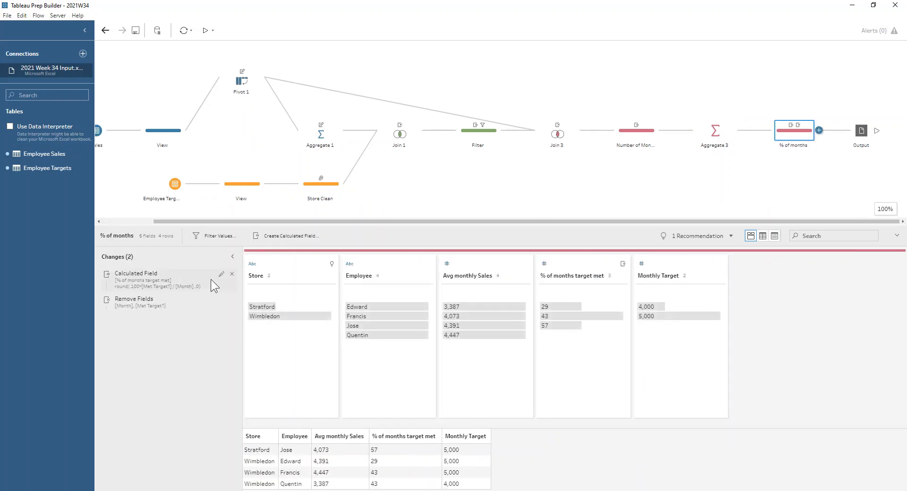
left_click(221, 274)
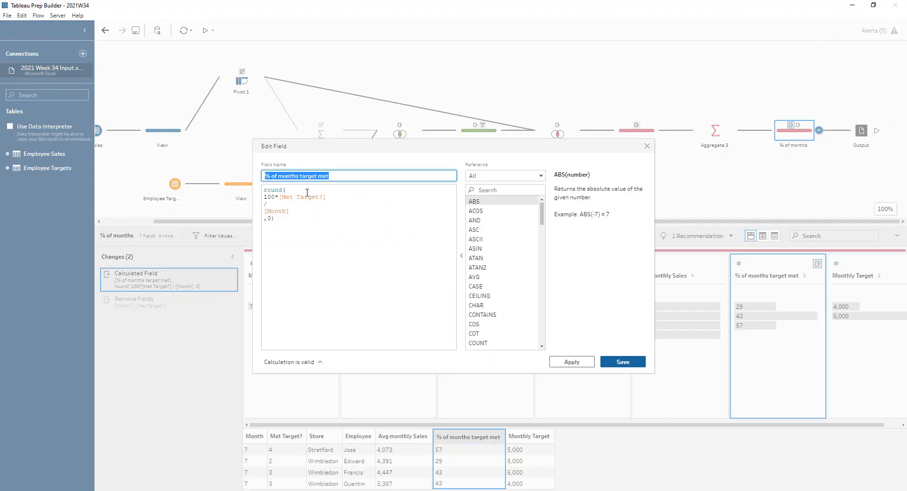
left_click(280, 198)
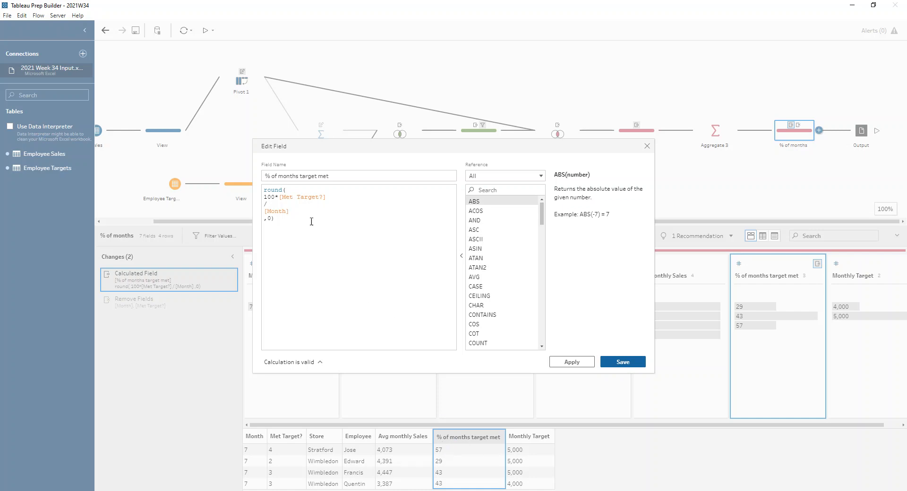
left_click(647, 146)
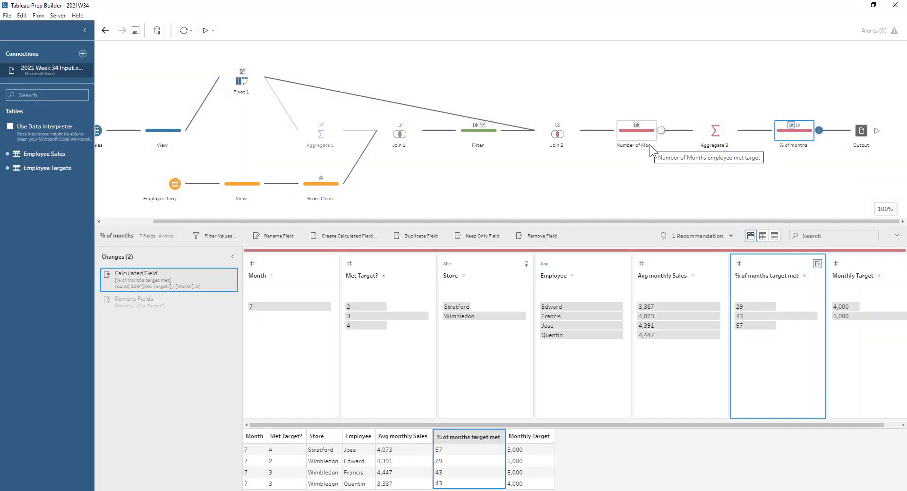
left_click(184, 295)
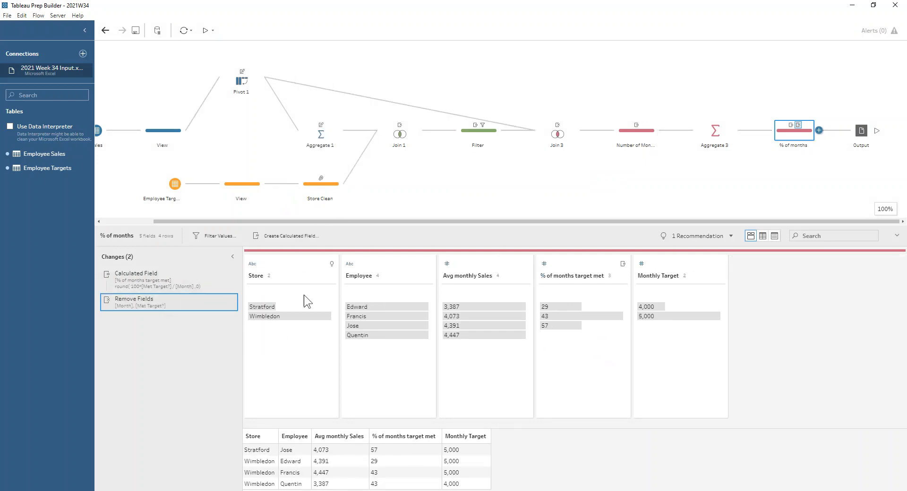